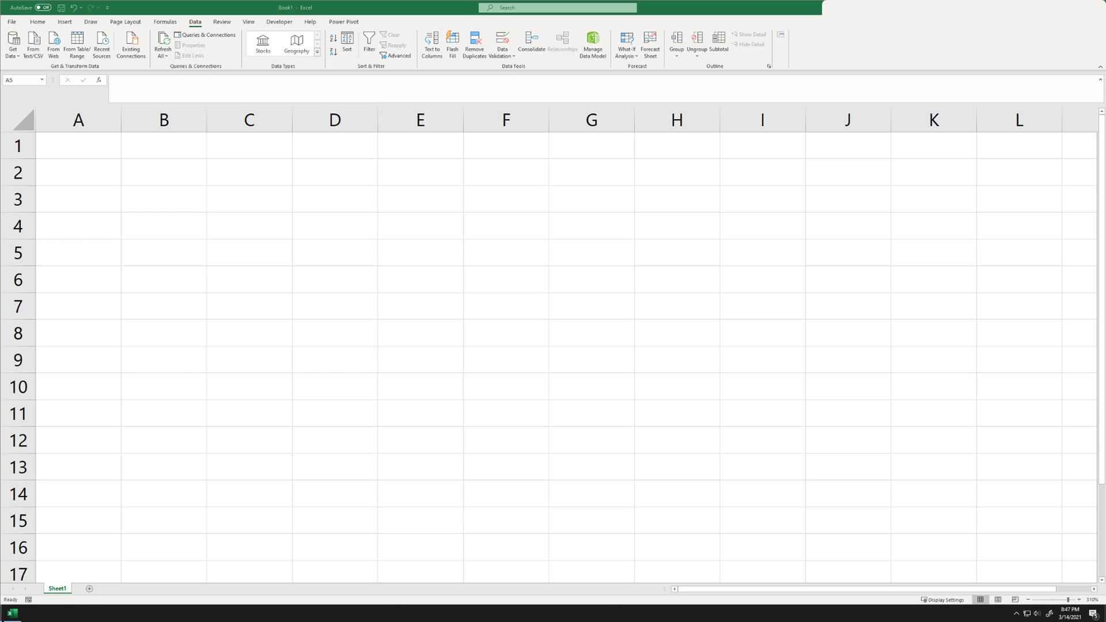
Browse the TradingView crypto prices table and copy the page's URL from the address bar
{"action": "left_click_drag", "start_coordinate": [1105, 54], "coordinate": [538, 91]}
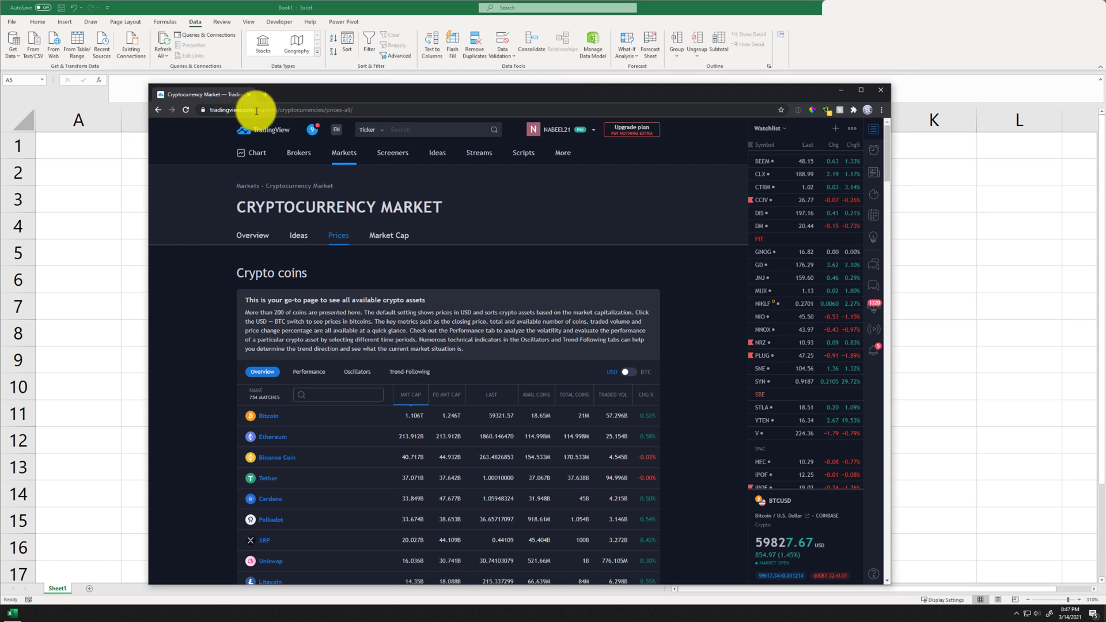
{"action": "left_click", "coordinate": [356, 111]}
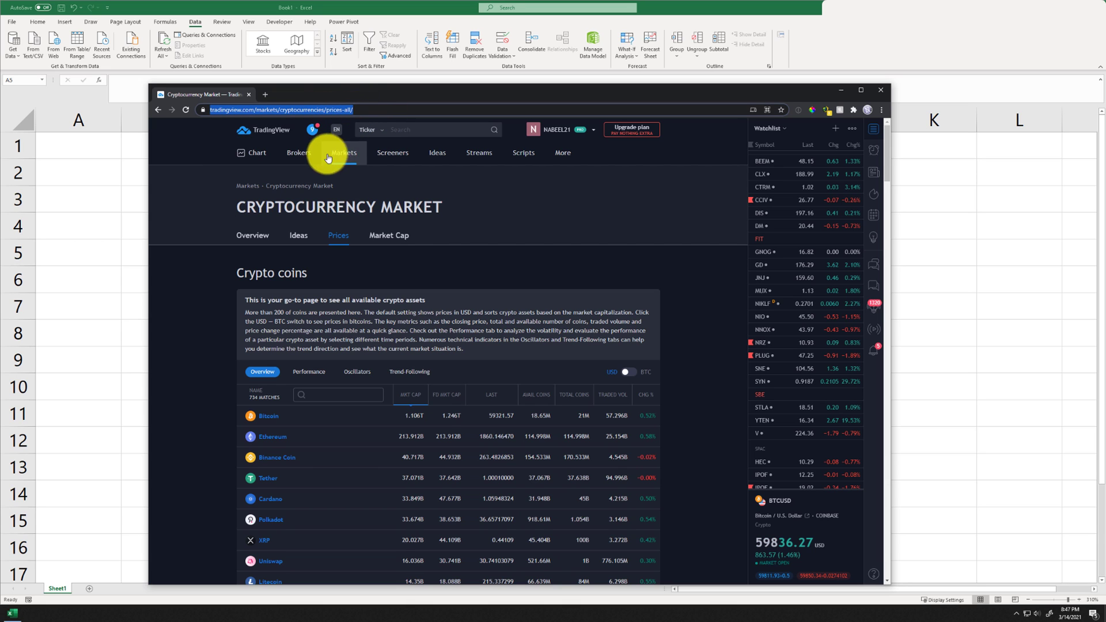
{"action": "left_click", "coordinate": [182, 346]}
{"action": "scroll", "coordinate": [182, 346], "scroll_direction": "down", "scroll_amount": 10}
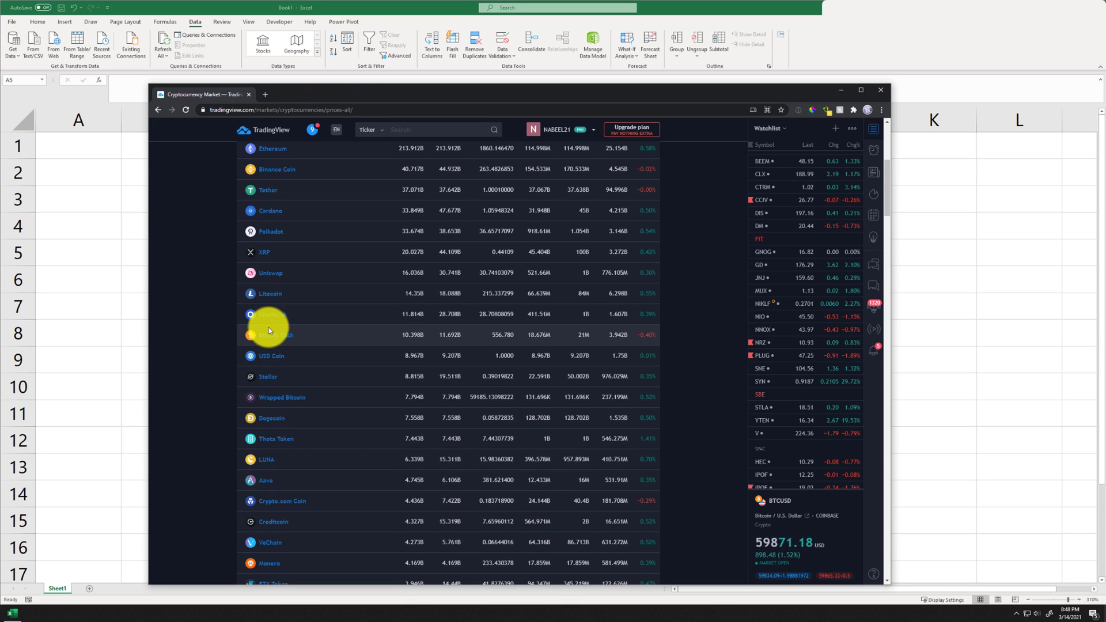
{"action": "scroll", "coordinate": [273, 329], "scroll_direction": "up", "scroll_amount": 10}
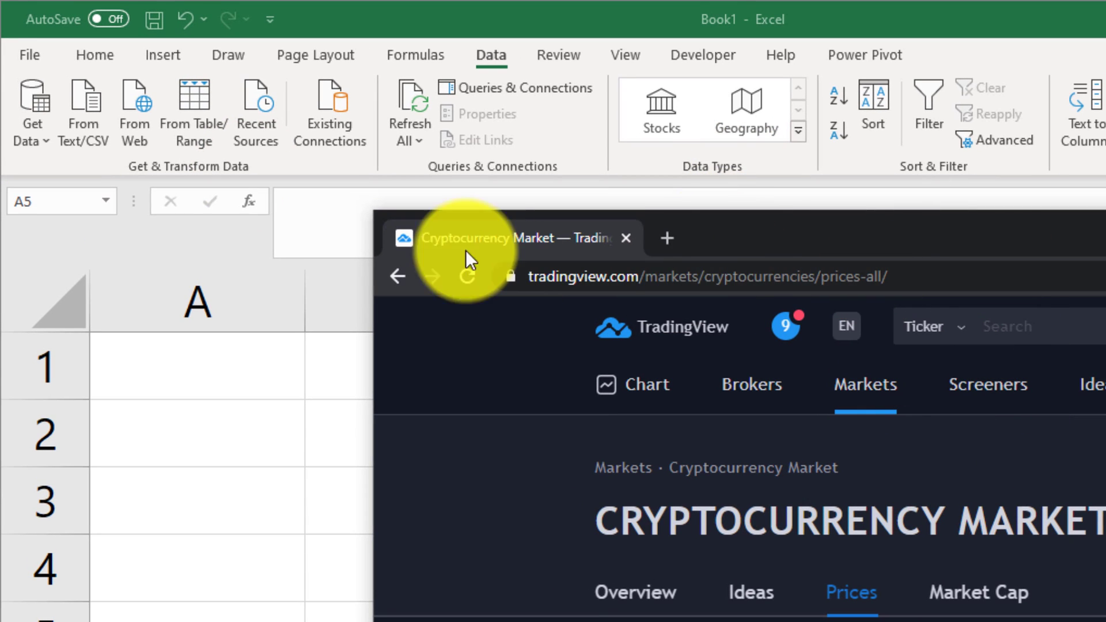
{"action": "left_click", "coordinate": [901, 276]}
{"action": "key", "text": "ctrl+c"}
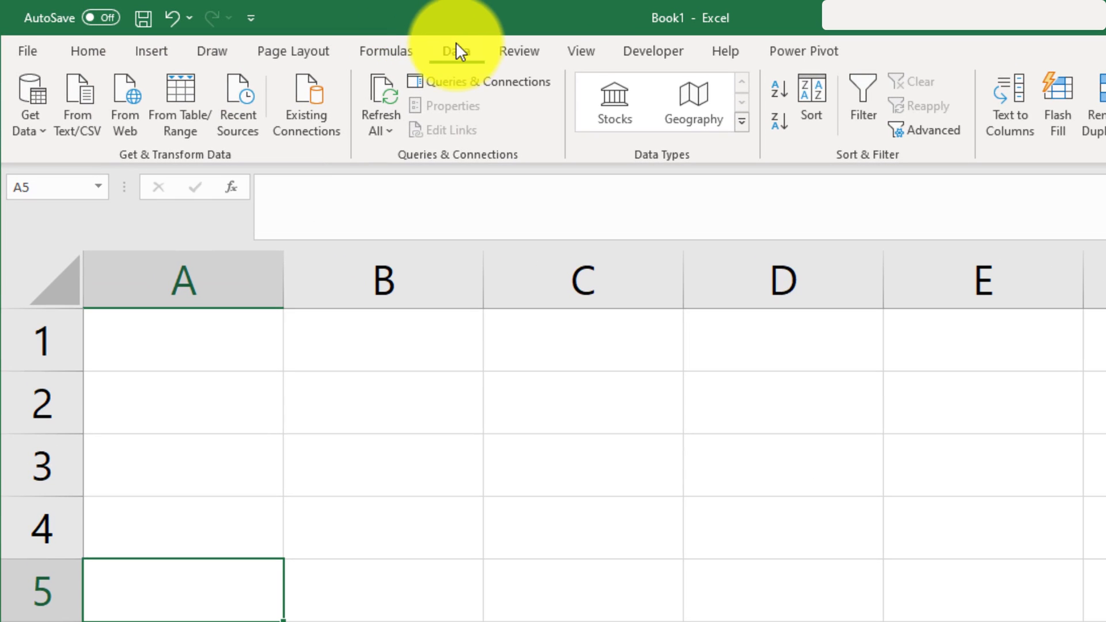
Create a Data > From Web connection using Basic mode and the pasted TradingView crypto prices URL
{"action": "left_click", "coordinate": [124, 102]}
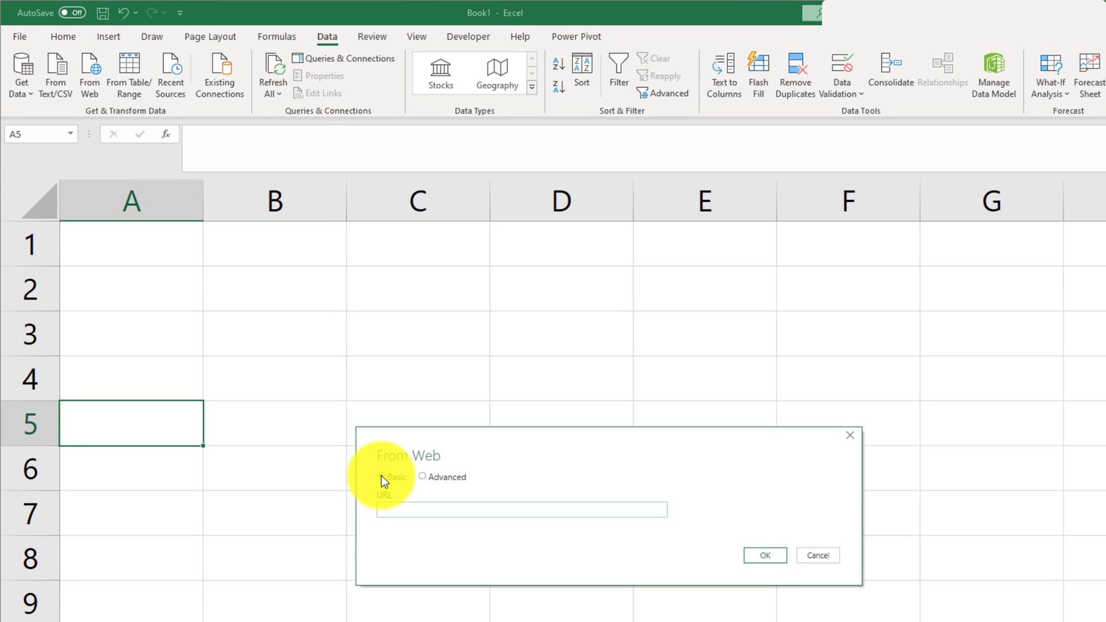
{"action": "left_click", "coordinate": [432, 481]}
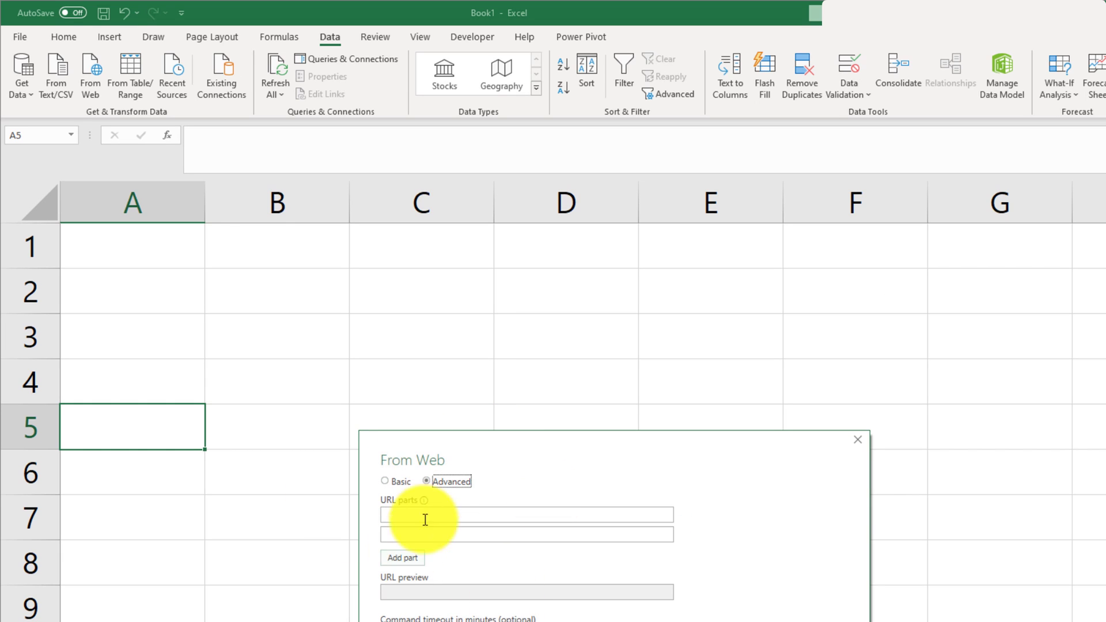
{"action": "left_click", "coordinate": [386, 481]}
{"action": "left_click", "coordinate": [427, 516]}
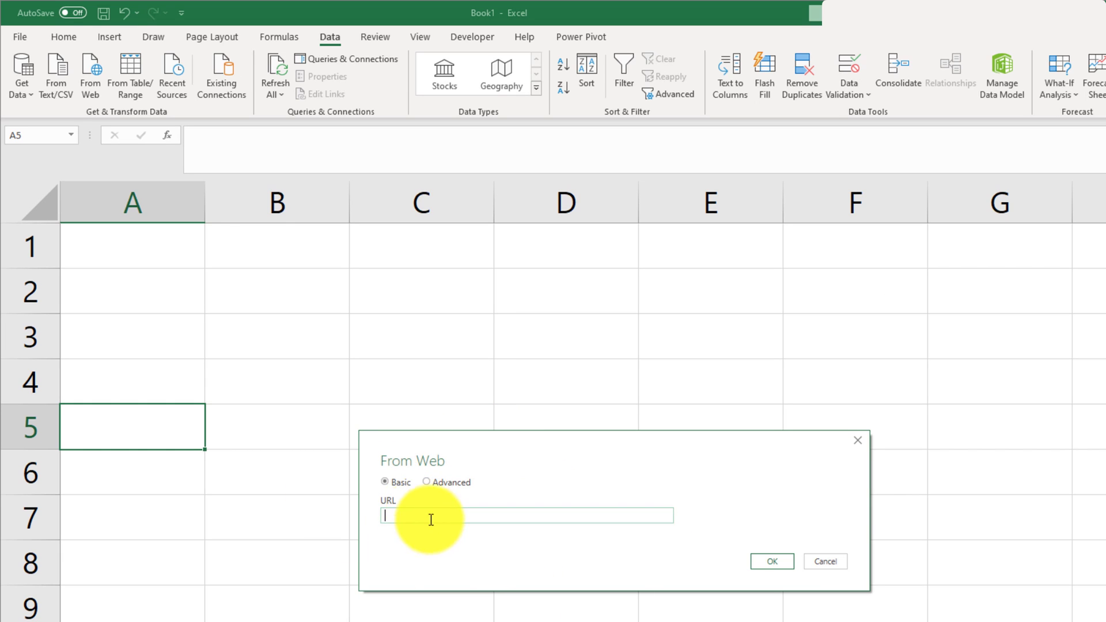
{"action": "key", "text": "ctrl+v"}
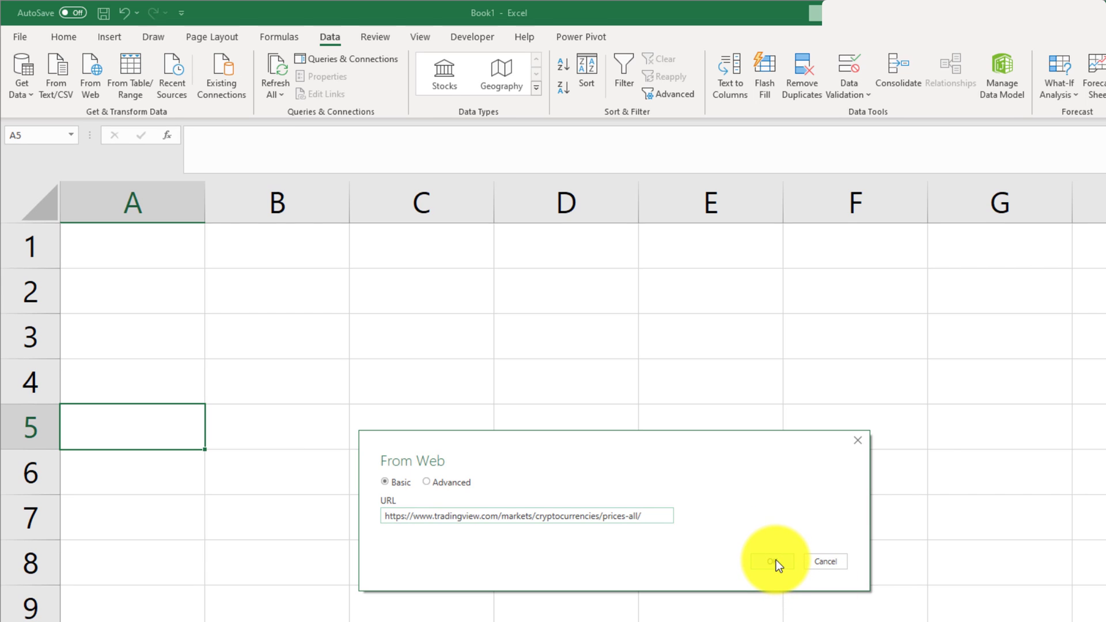
{"action": "left_click", "coordinate": [775, 561]}
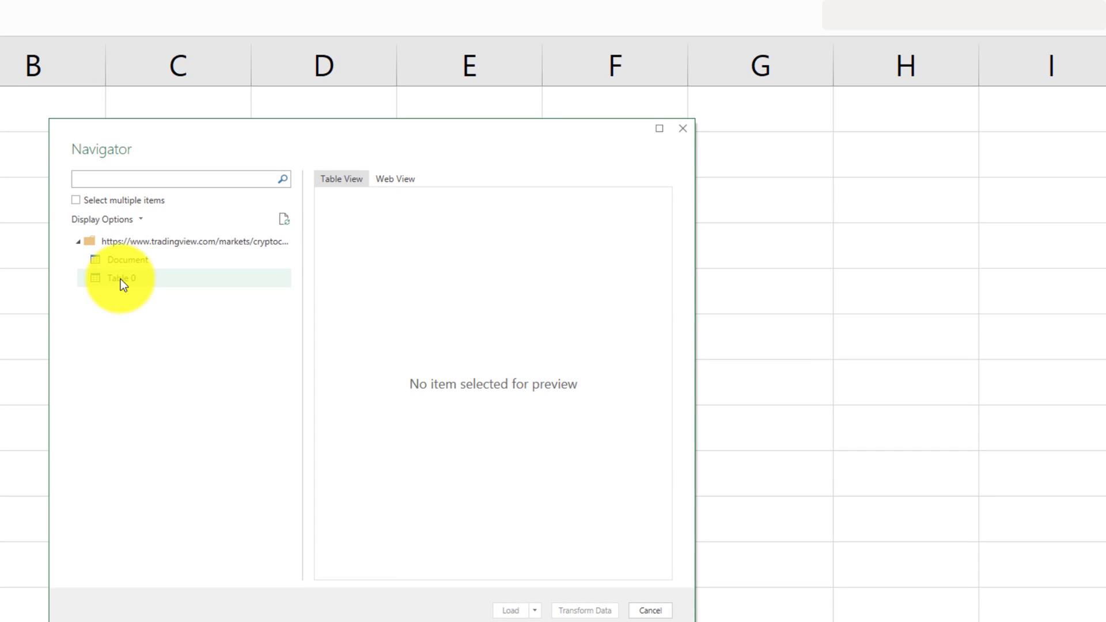
Preview Table 0's coin list (Bitcoin, Ethereum, Cardano) and check its Load options
{"action": "left_click", "coordinate": [230, 296]}
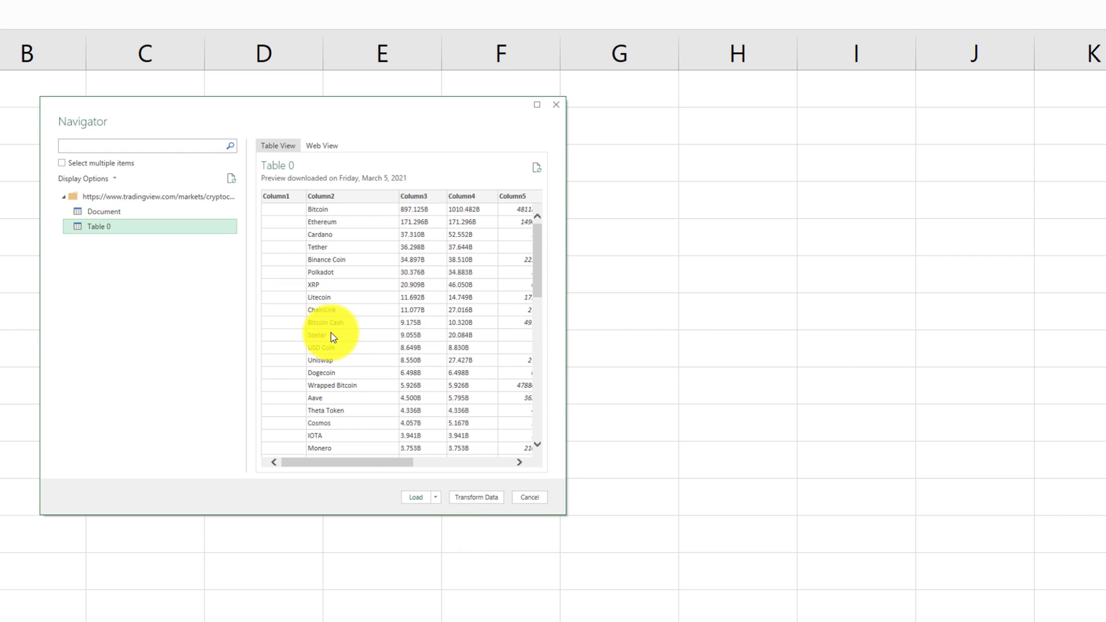
{"action": "left_click", "coordinate": [435, 497]}
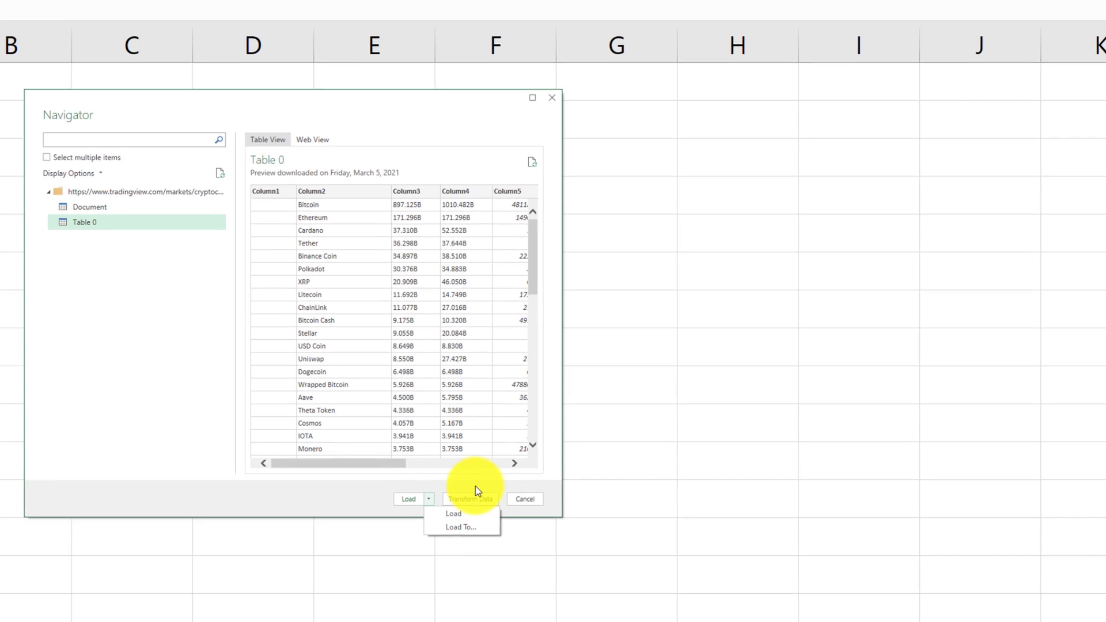
Send Table 0 to the Power Query Editor with Transform Data
{"action": "left_click", "coordinate": [471, 499]}
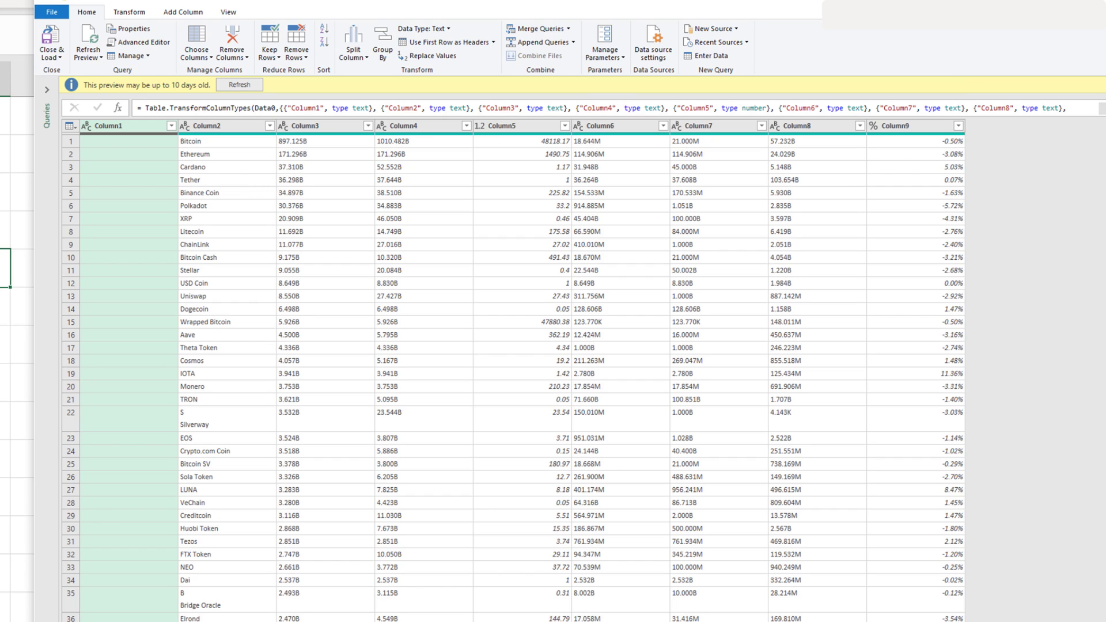
Remove Column6–Column9, Column1 and Column4, keeping Column2, Column3 and Column5
{"action": "left_click", "coordinate": [511, 131]}
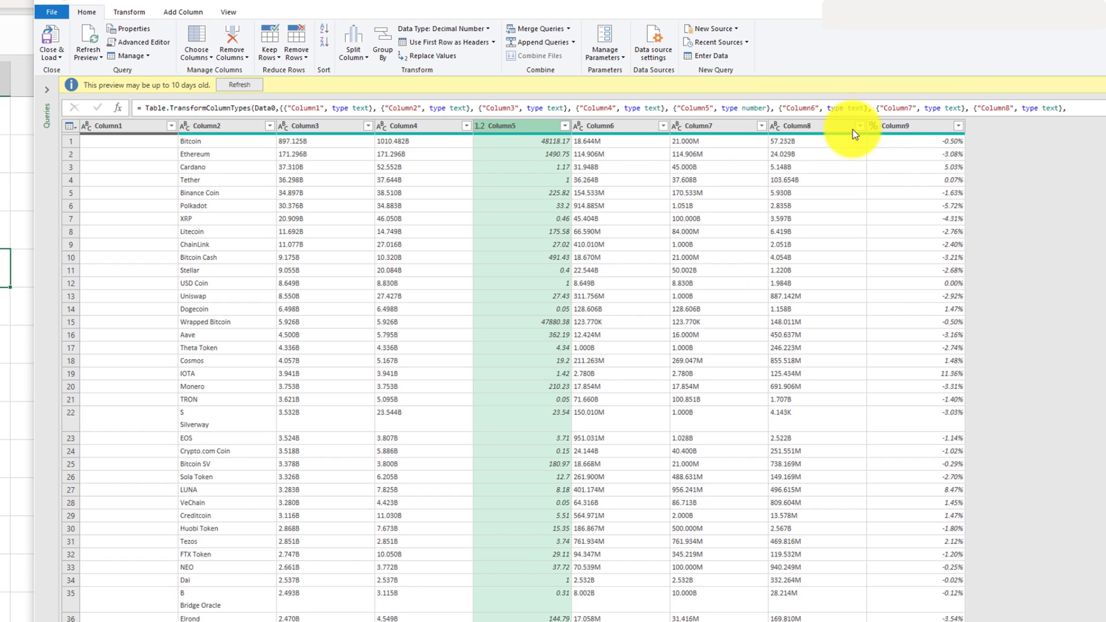
{"action": "left_click", "coordinate": [616, 128]}
{"action": "left_click", "coordinate": [941, 128], "text": "shift"}
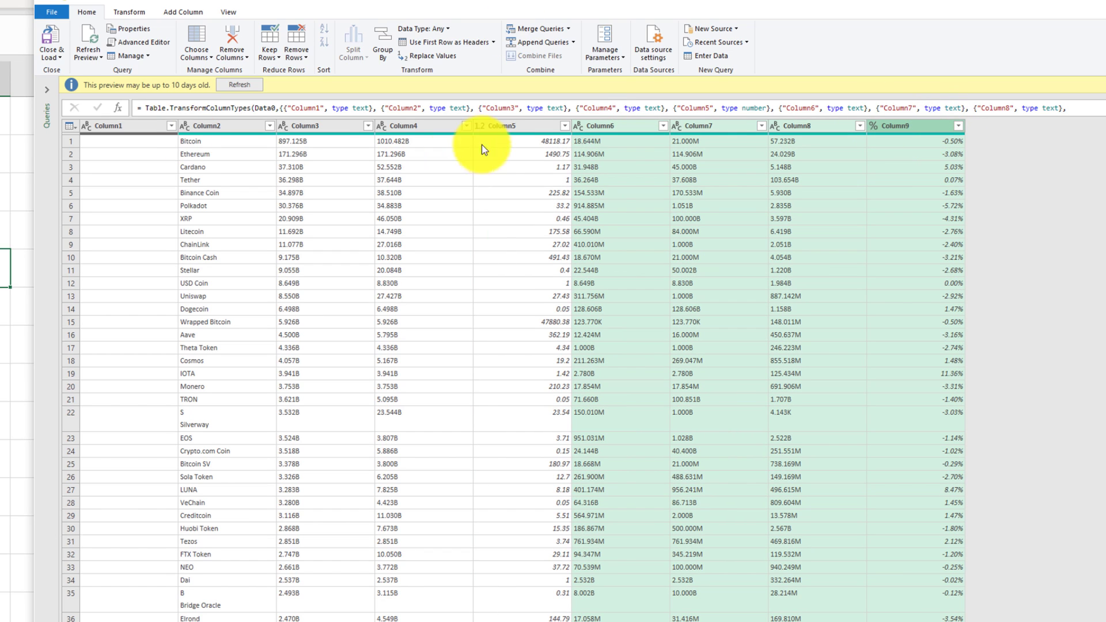
{"action": "left_click", "coordinate": [232, 36]}
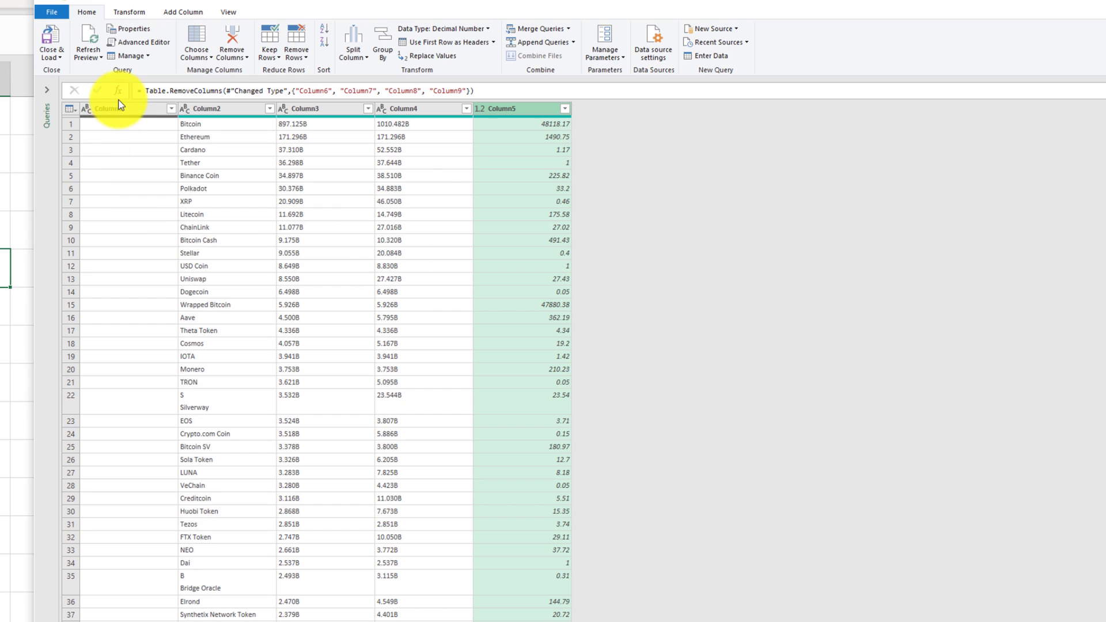
{"action": "left_click", "coordinate": [115, 109]}
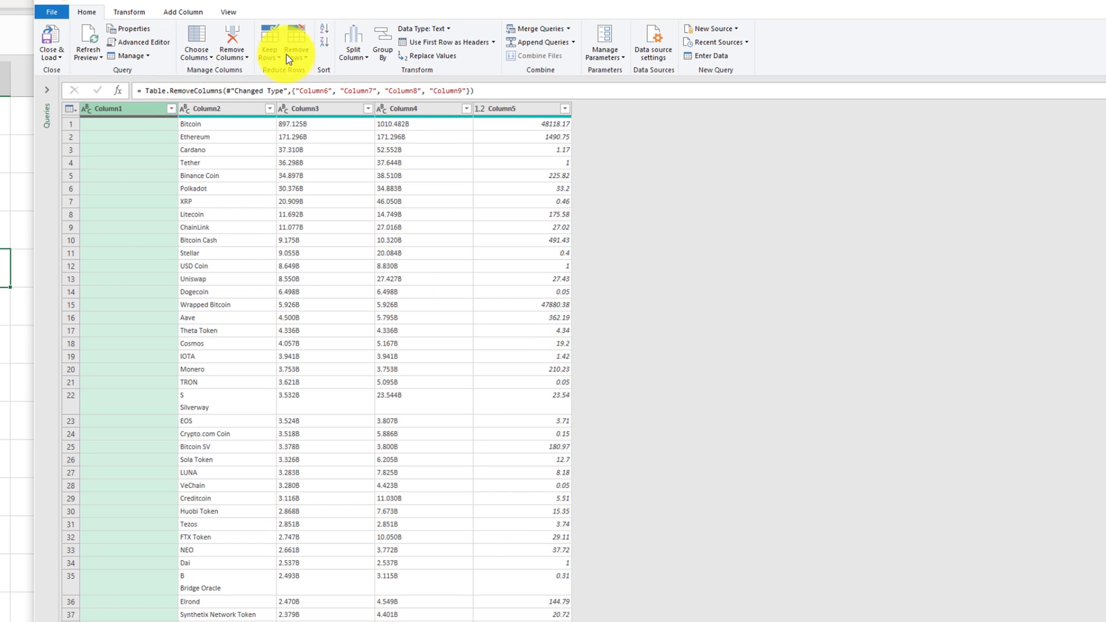
{"action": "left_click", "coordinate": [231, 32]}
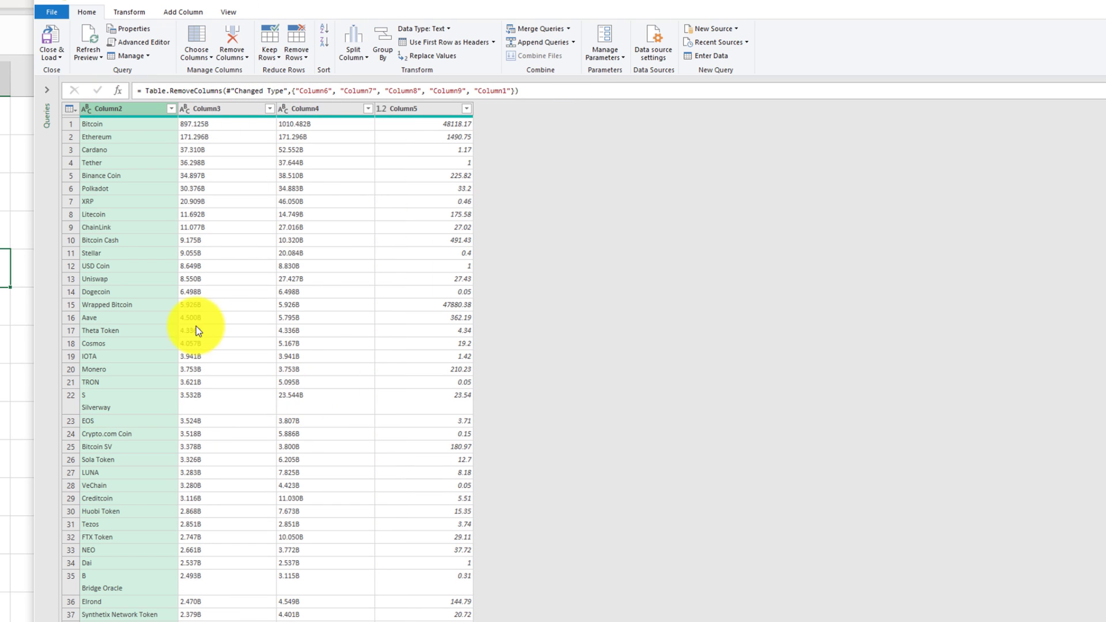
{"action": "left_click", "coordinate": [306, 109]}
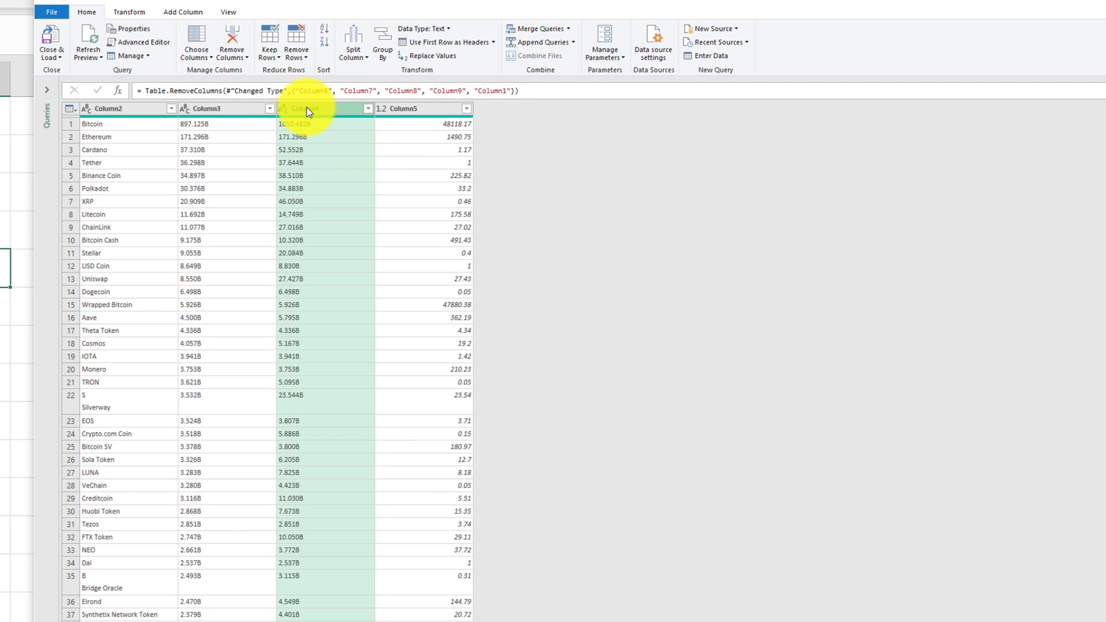
{"action": "left_click", "coordinate": [234, 32]}
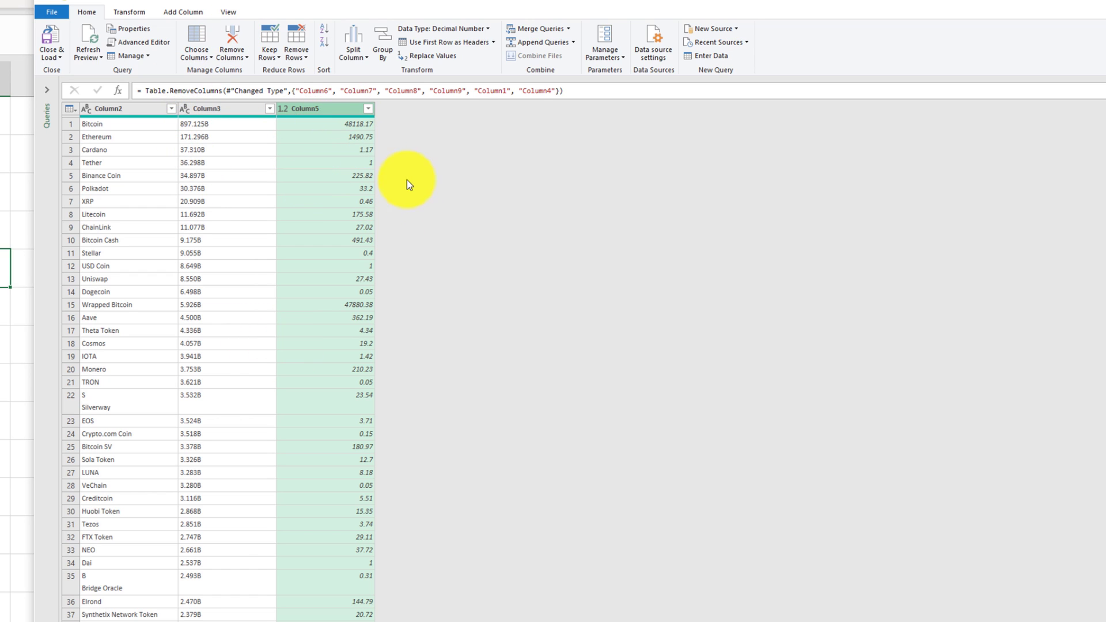
Rename Column2 to CoinName and Column3 to MrktCap
{"action": "right_click", "coordinate": [105, 110]}
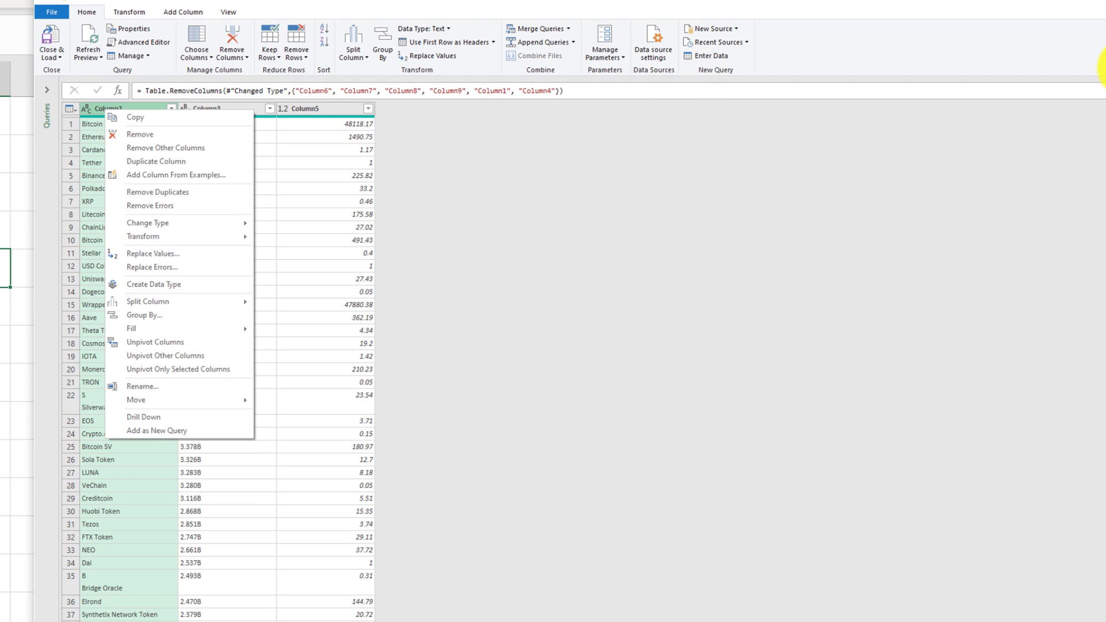
{"action": "left_click", "coordinate": [159, 387]}
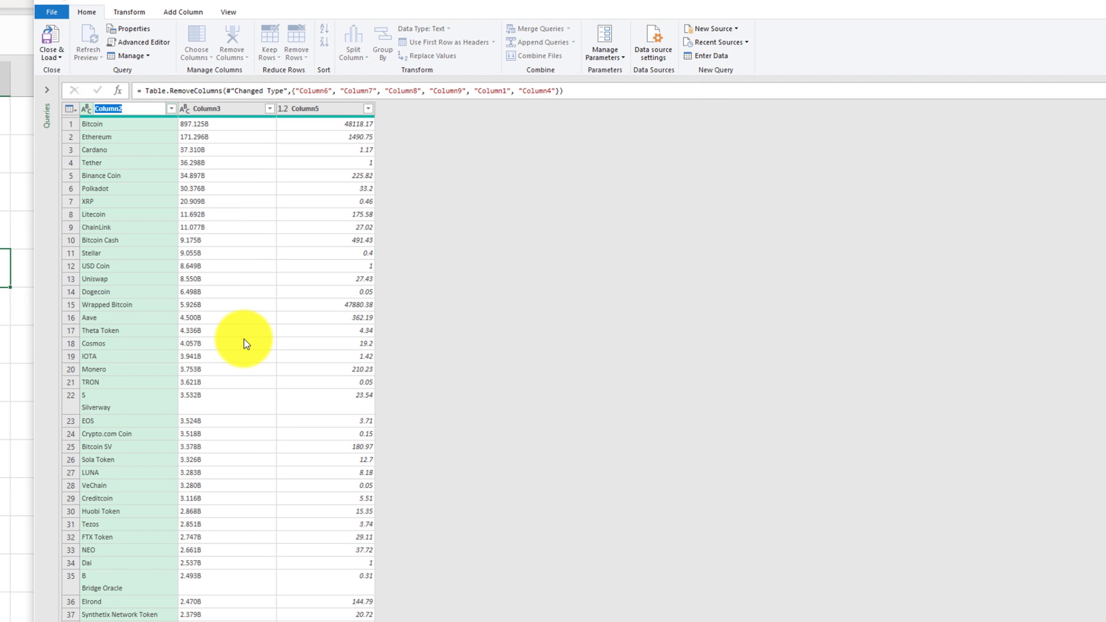
{"action": "type", "text": "CoinName"}
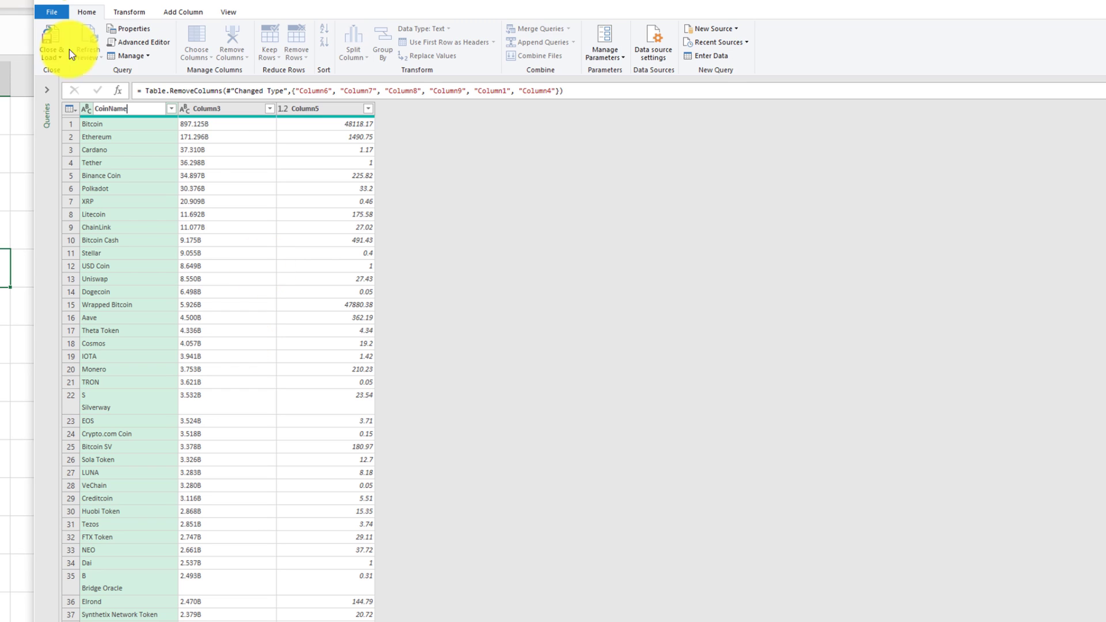
{"action": "key", "text": "Return"}
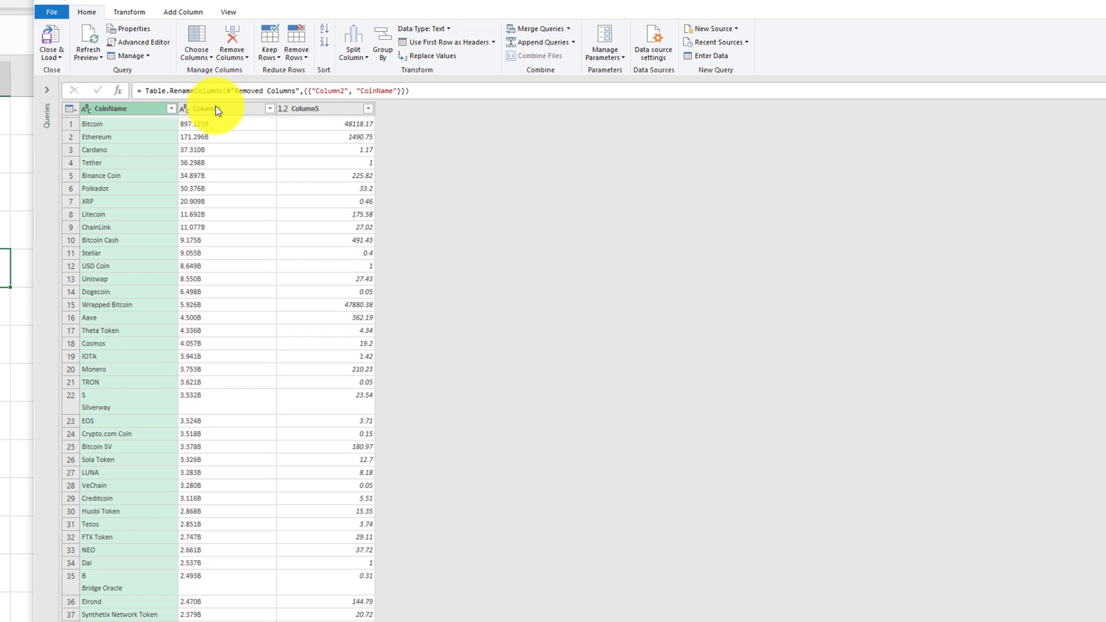
{"action": "right_click", "coordinate": [216, 106]}
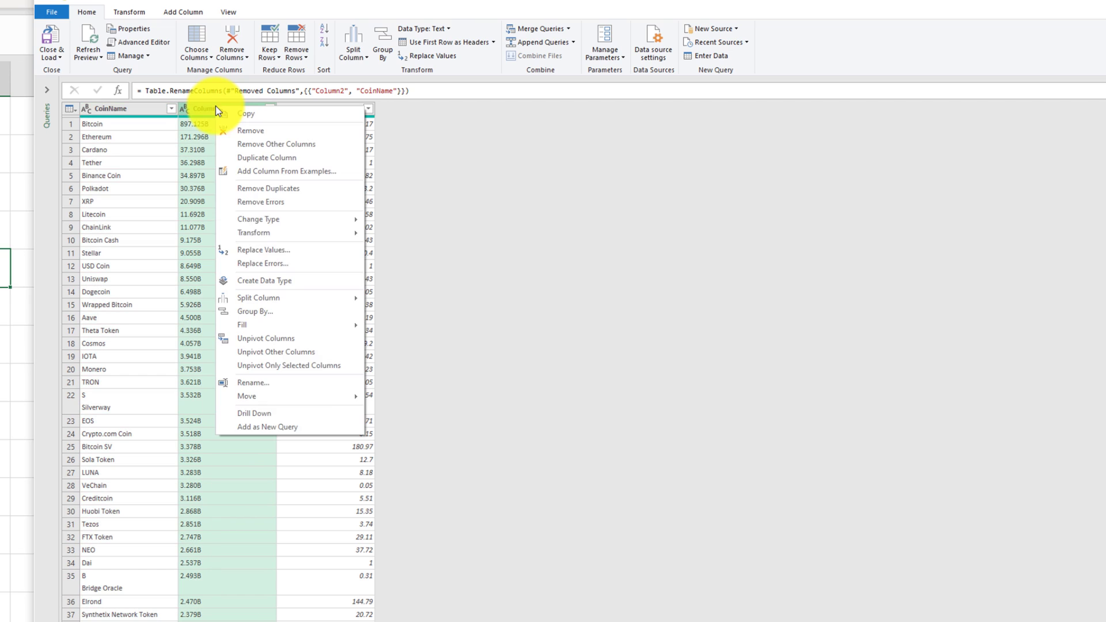
{"action": "left_click", "coordinate": [278, 386]}
{"action": "type", "text": "Mrkt"}
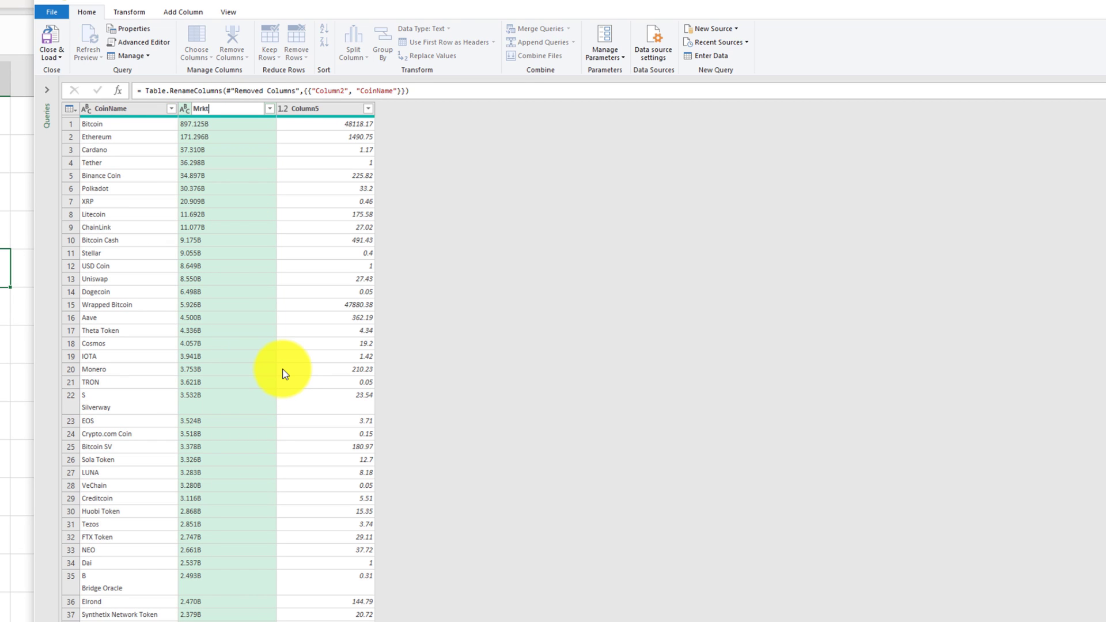
{"action": "type", "text": "Cap"}
{"action": "key", "text": "Return"}
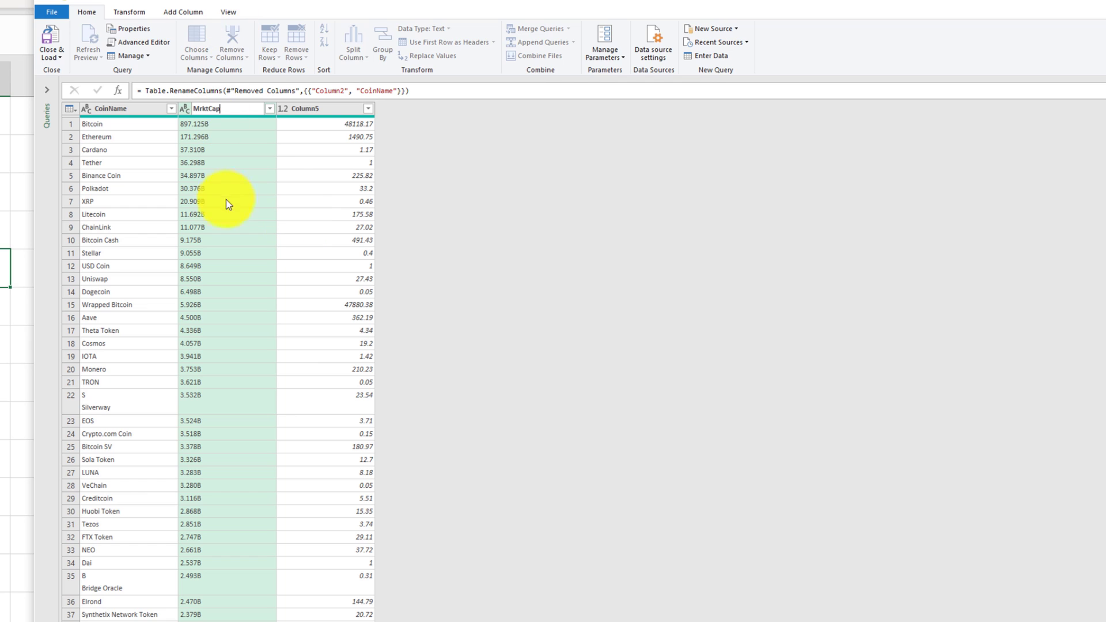
Rename the Column5 price column to LastPrice
{"action": "left_click", "coordinate": [304, 113]}
{"action": "right_click", "coordinate": [302, 113]}
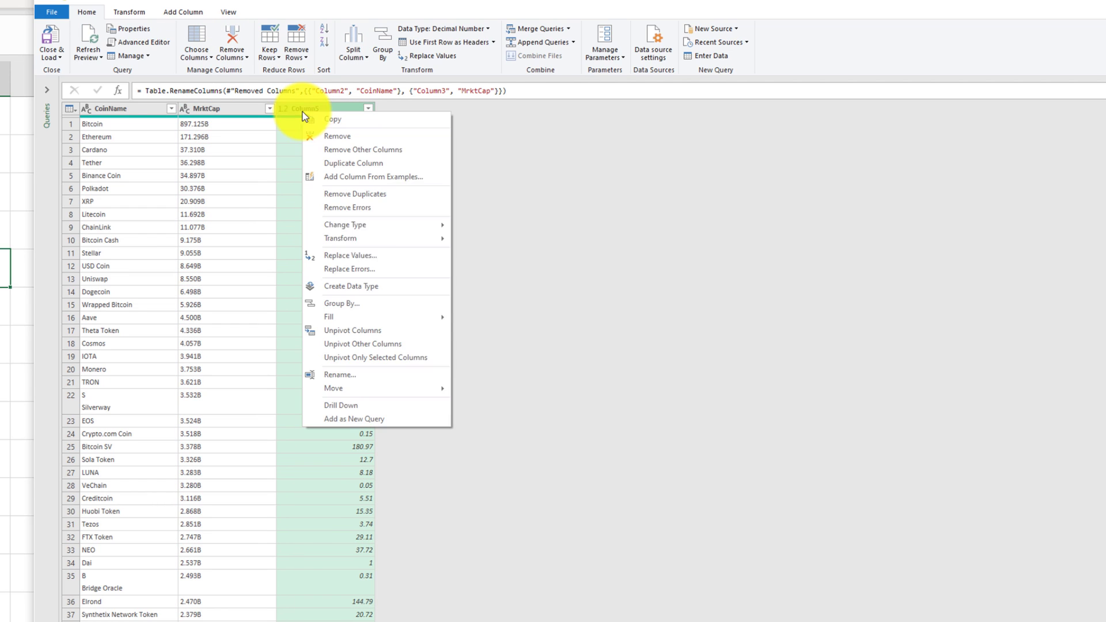
{"action": "left_click", "coordinate": [344, 373]}
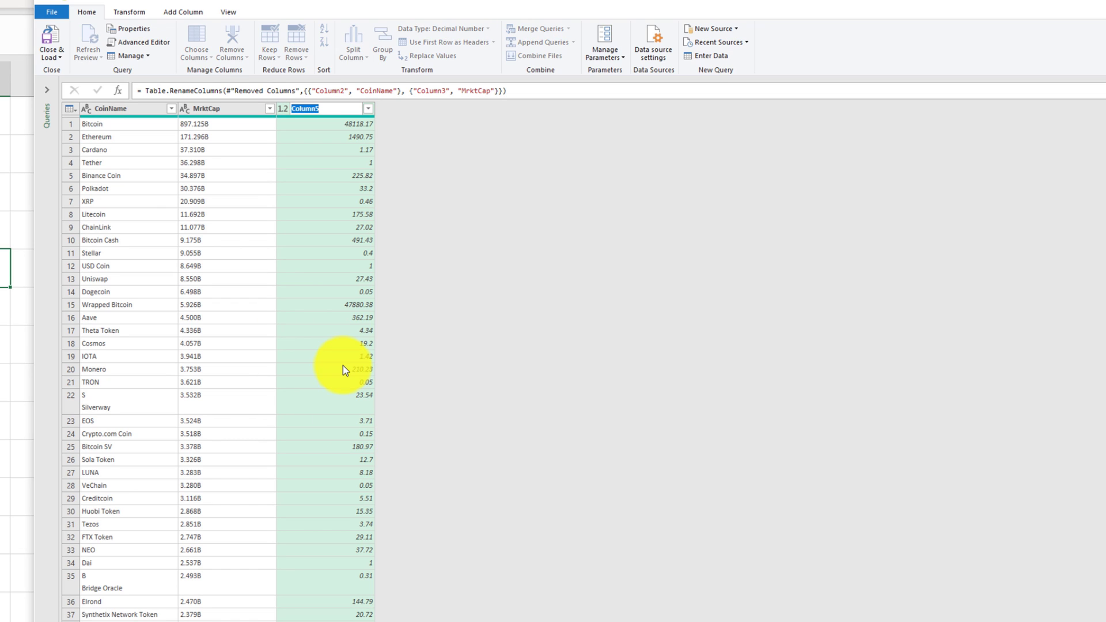
{"action": "type", "text": "LastPrice"}
{"action": "key", "text": "Return"}
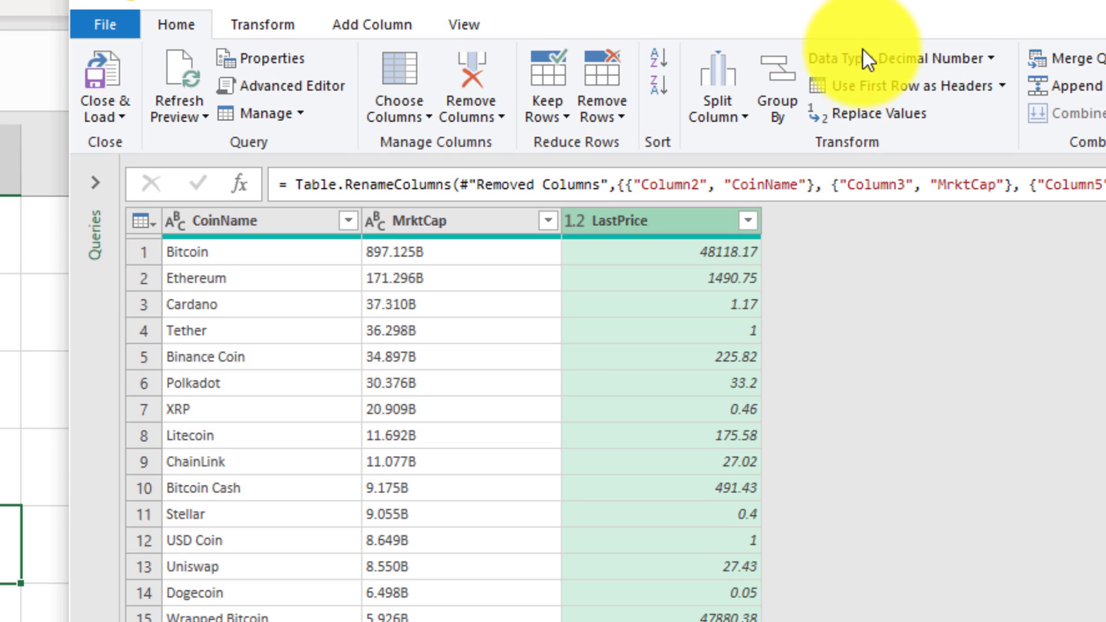
Change the LastPrice column's data type to Currency
{"action": "left_click", "coordinate": [860, 60]}
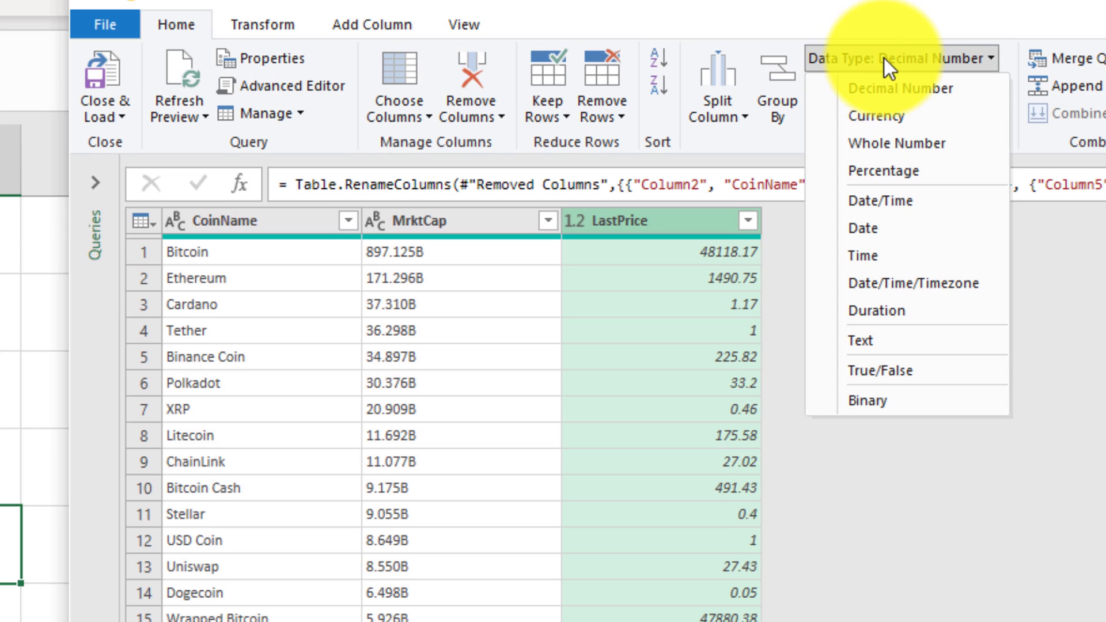
{"action": "left_click", "coordinate": [900, 123]}
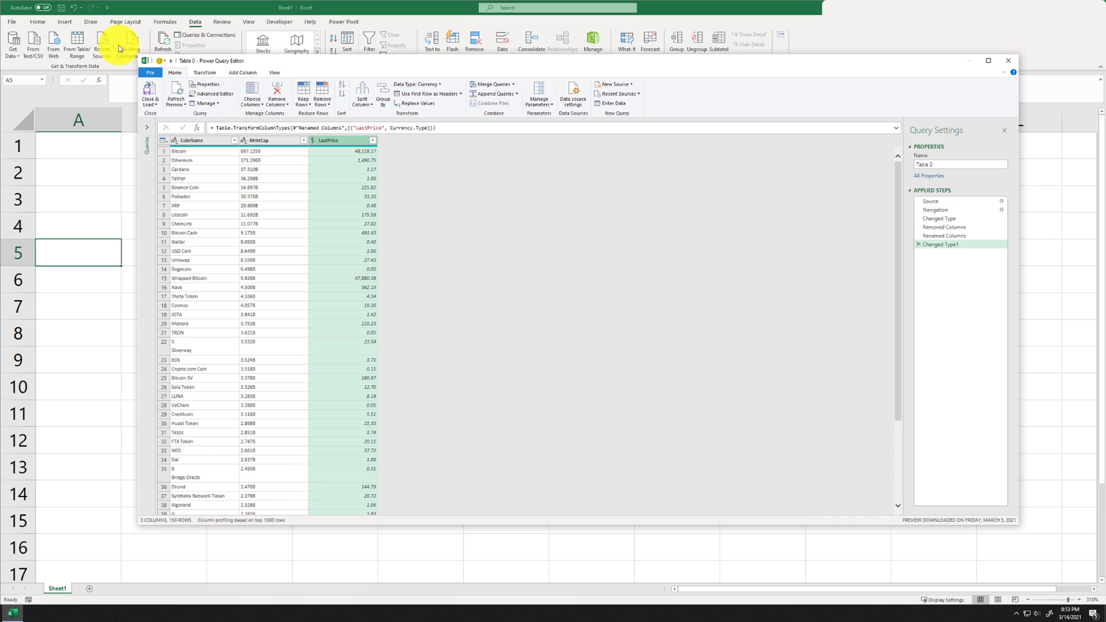
Close & Load the query onto a new Table 0 sheet with 150 coin rows
{"action": "left_click", "coordinate": [150, 91]}
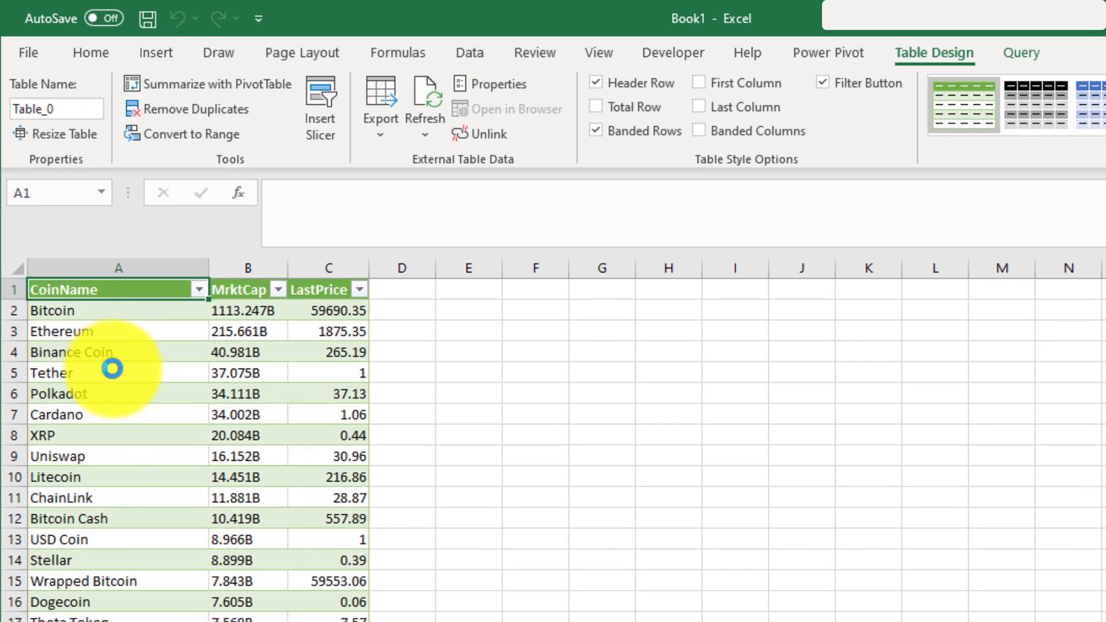
{"action": "scroll", "coordinate": [112, 369], "scroll_direction": "up", "scroll_amount": 10}
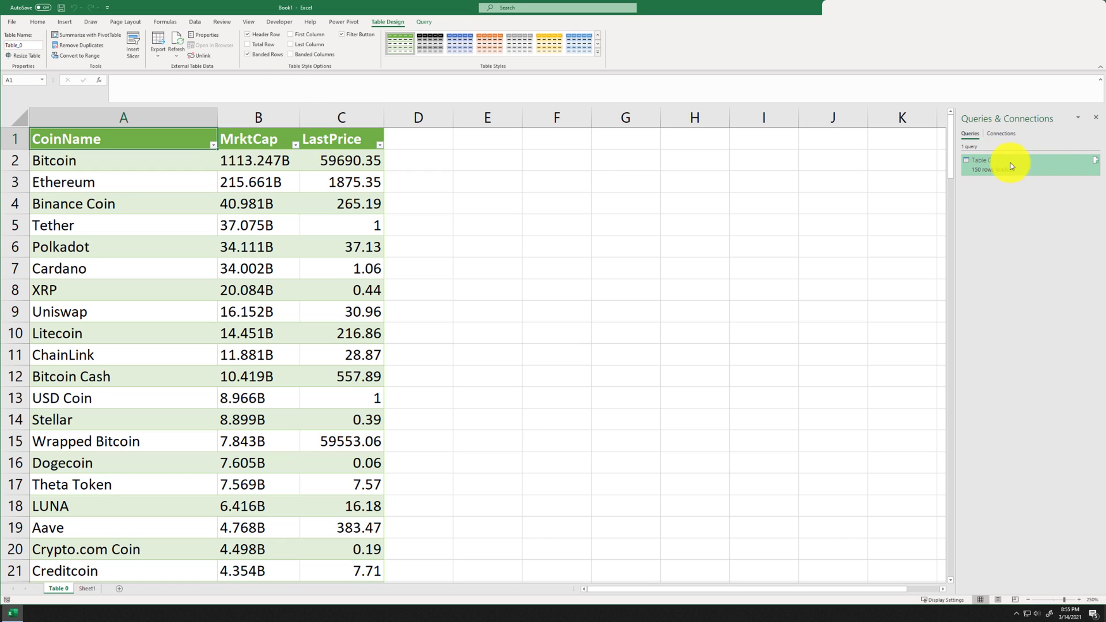
{"action": "mouse_move", "coordinate": [1014, 170]}
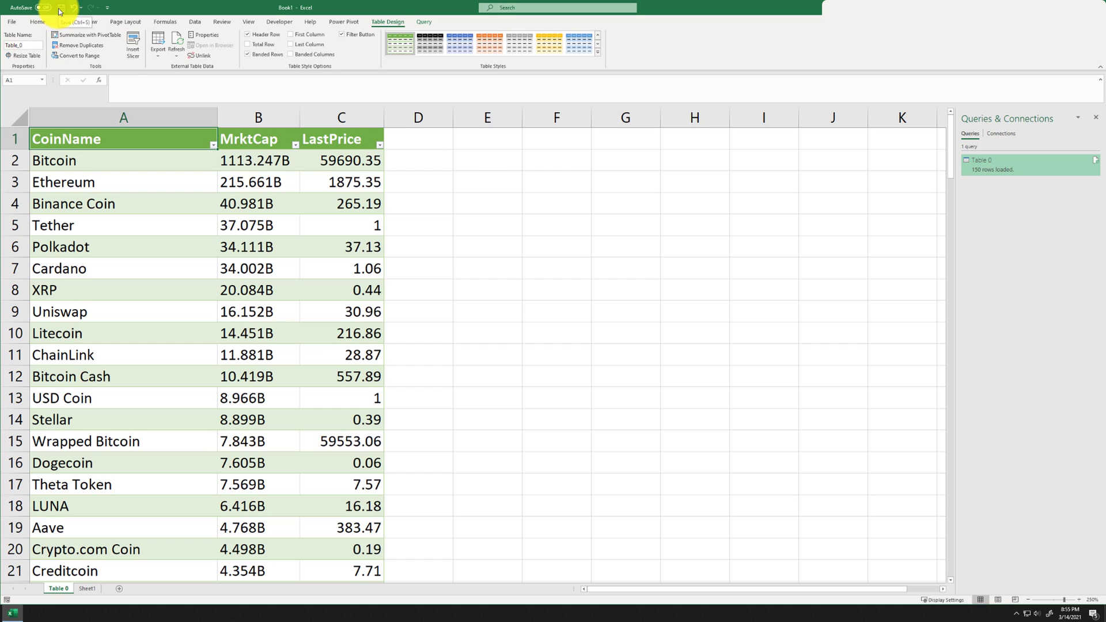
{"action": "key", "text": "Down"}
{"action": "key", "text": "Down"}
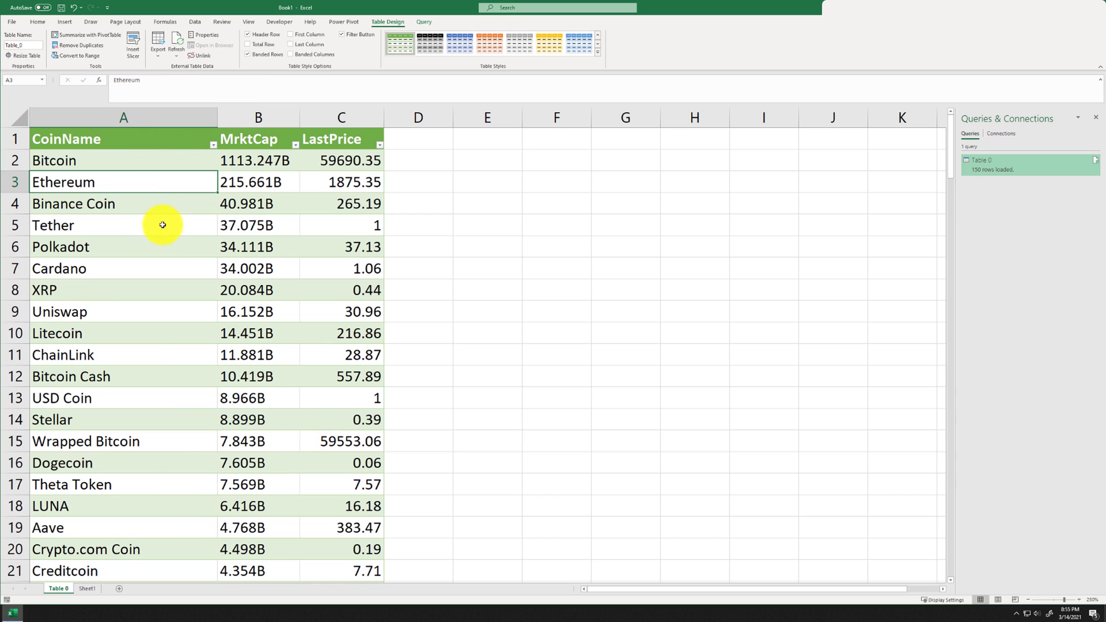
{"action": "left_click", "coordinate": [319, 116]}
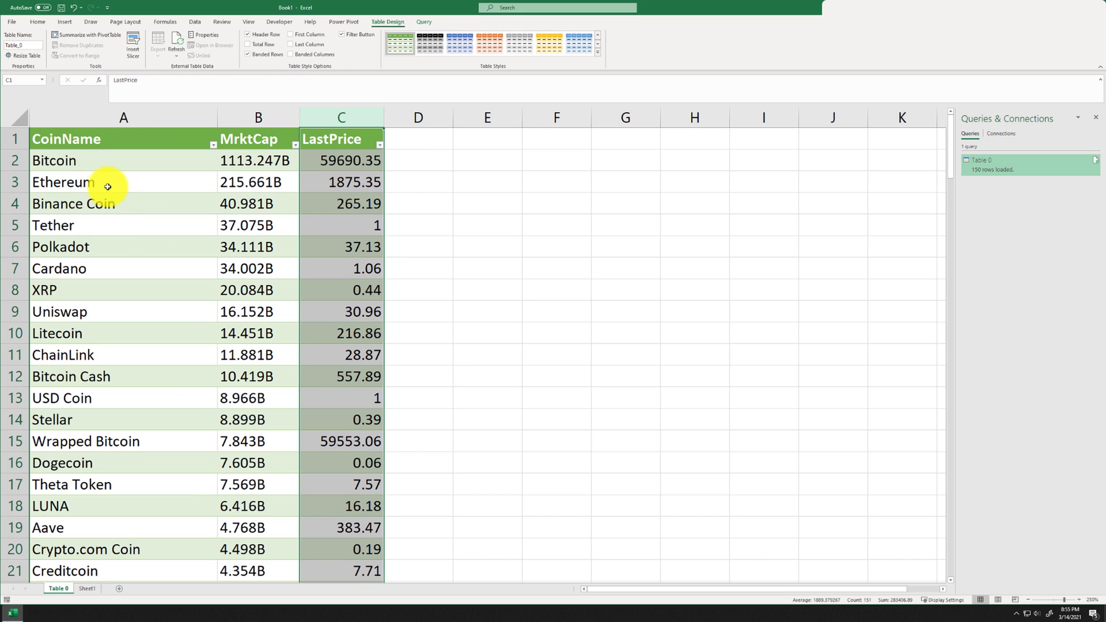
{"action": "left_click_drag", "start_coordinate": [104, 162], "coordinate": [346, 290]}
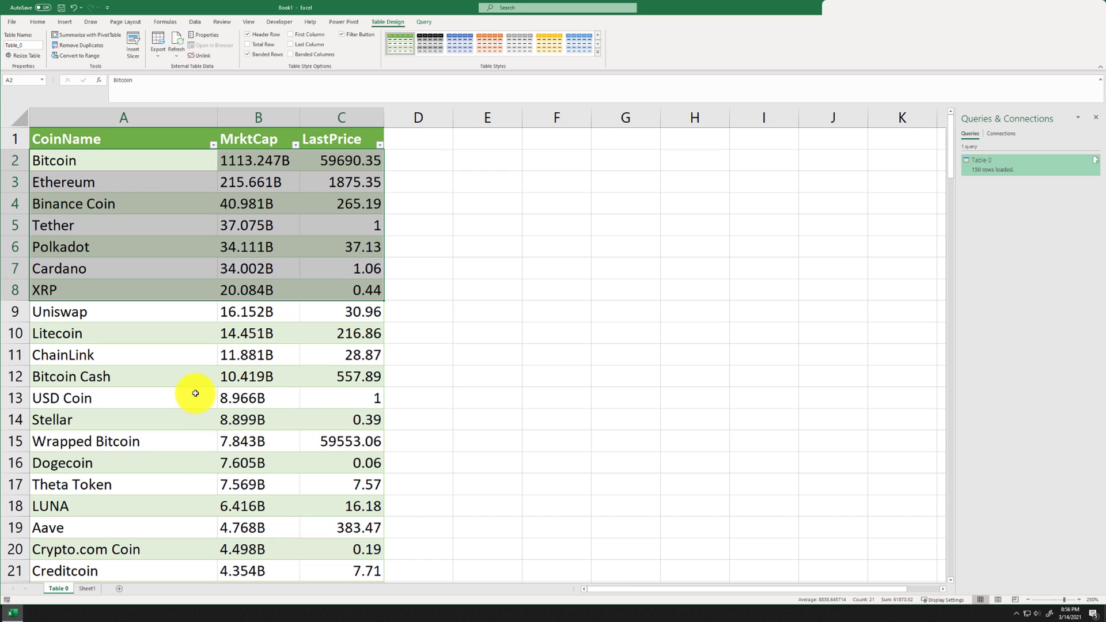
{"action": "left_click", "coordinate": [353, 375]}
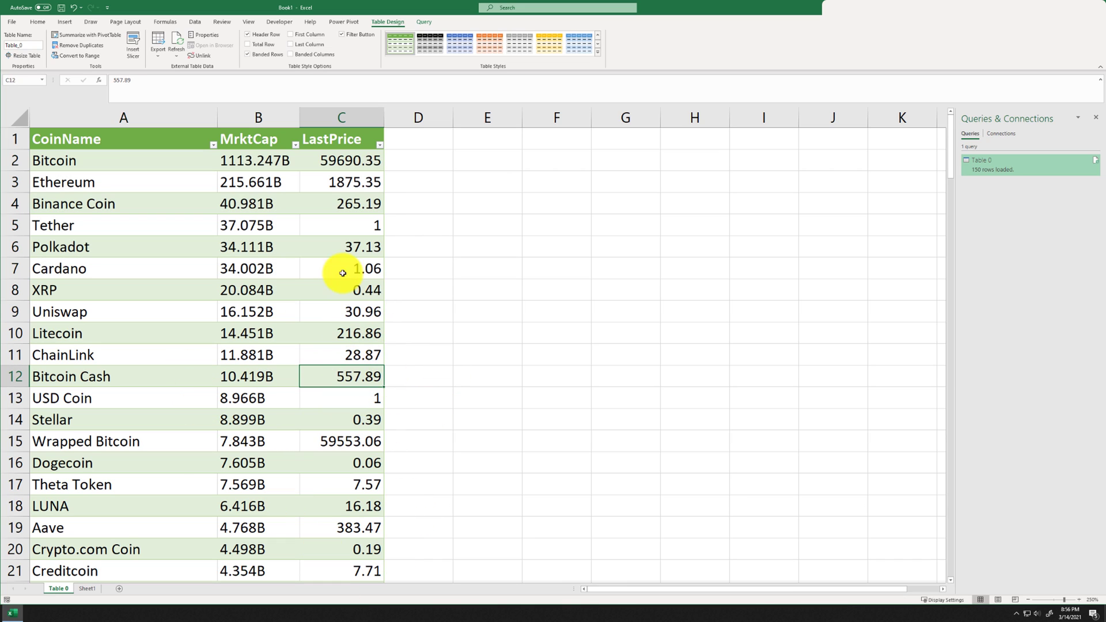